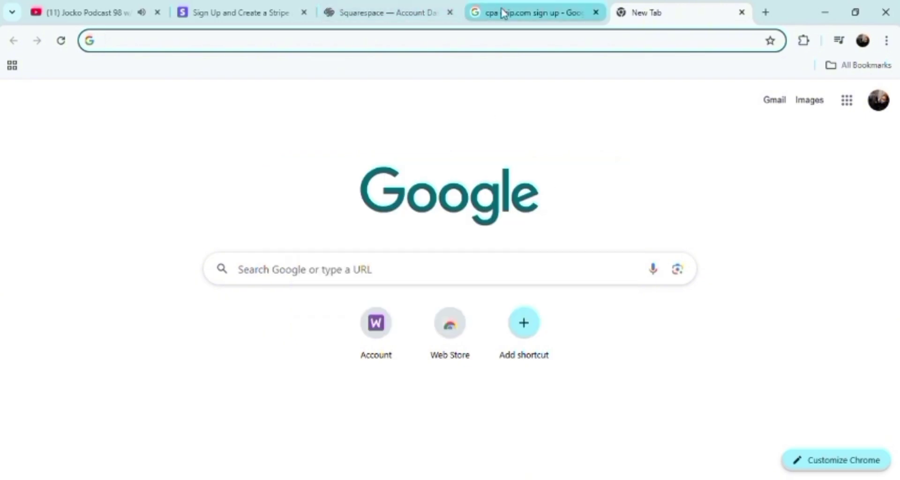
# From the CPAGrip sign-up search results, open the 'CPAGrip.com - Become a Publisher' page.
pyautogui.click(502, 12)
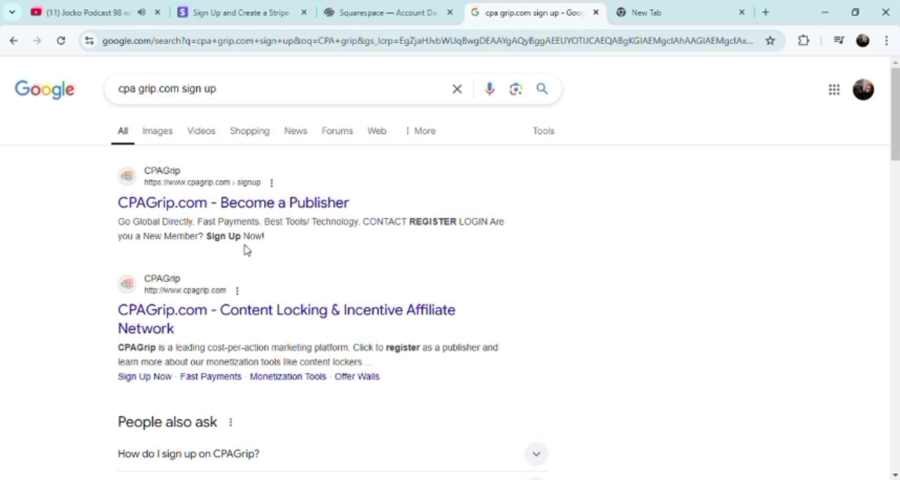
pyautogui.click(212, 215)
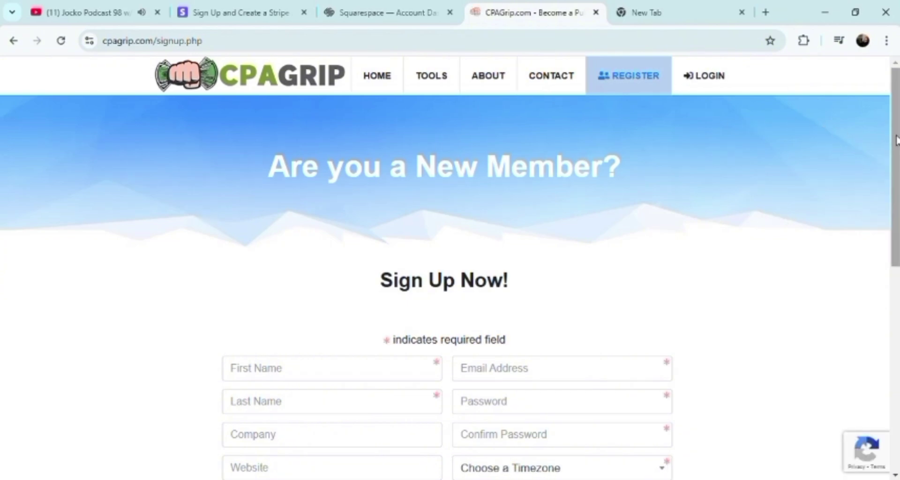
# Scroll down to the blank Sign Up Now registration form.
pyautogui.moveTo(897, 143); pyautogui.dragTo(894, 250)
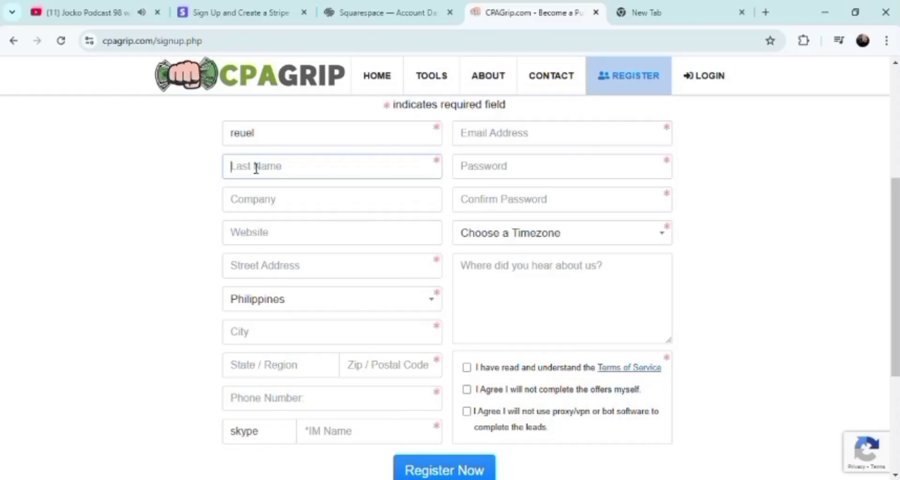
# Enter the last name and the company name on the sign-up form.
pyautogui.write('benedicto')
pyautogui.click(305, 207)
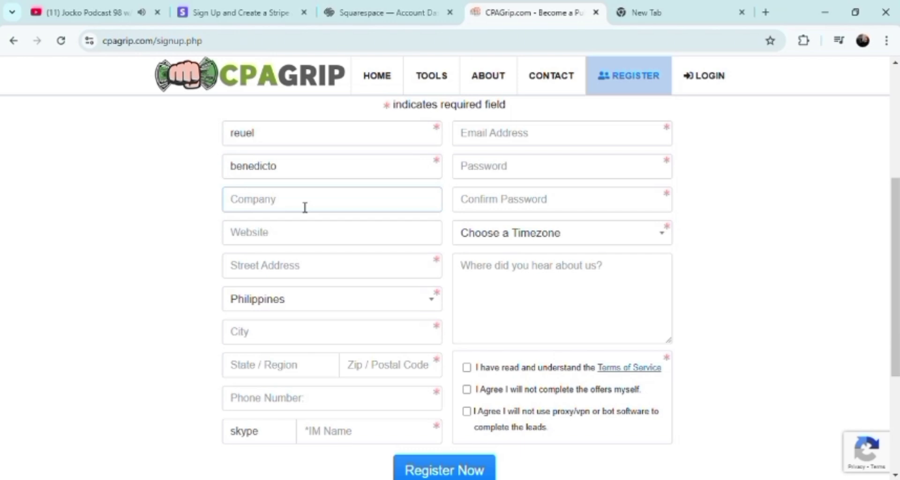
pyautogui.write('rb')
pyautogui.write(' and ')
pyautogui.write('d')
pyautogui.write('ng ')
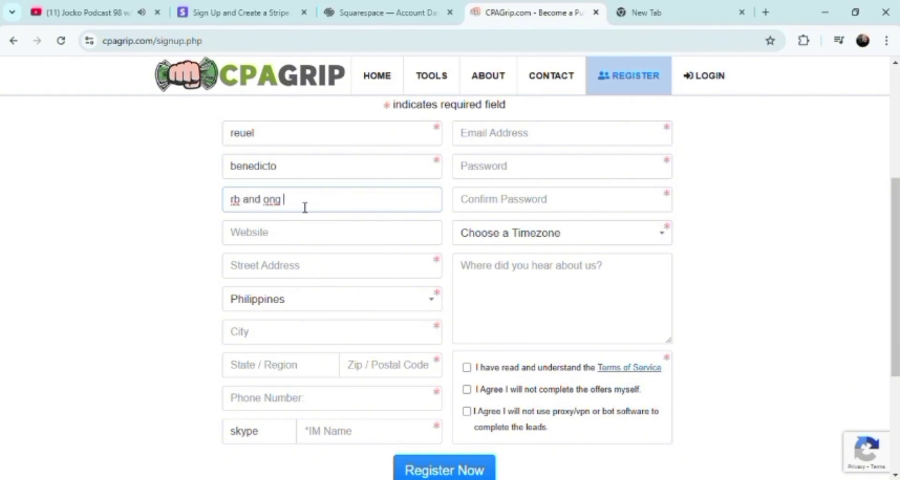
pyautogui.write('enterprices')
# Fill in the Street Address field with the street address.
pyautogui.click(305, 233)
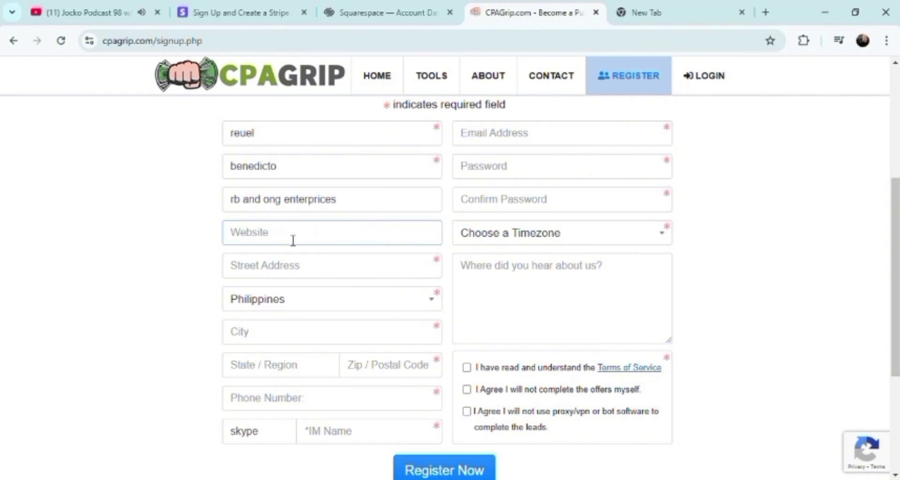
pyautogui.click(274, 277)
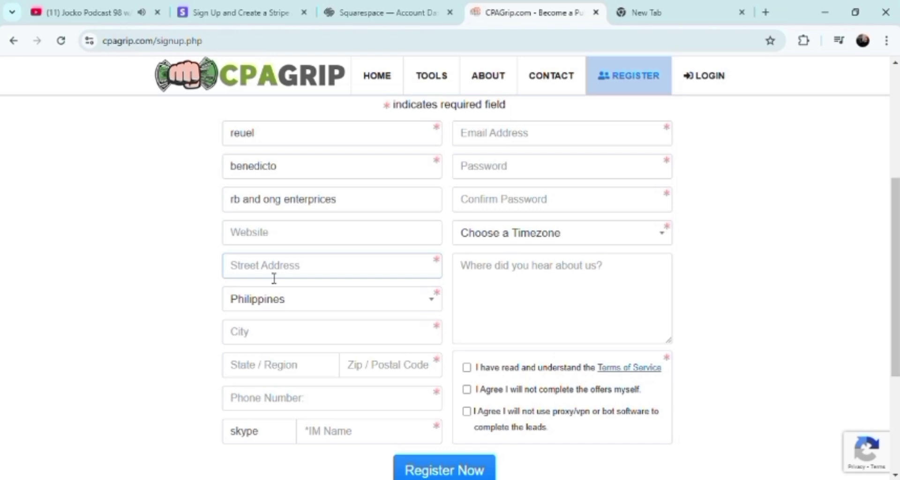
pyautogui.write('banilad dumague')
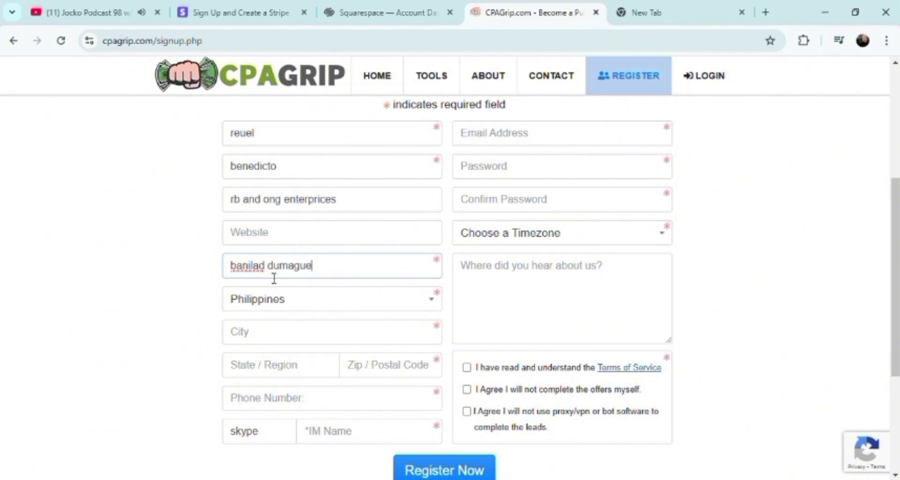
pyautogui.write('te city')
# Leave the country set to Philippines.
pyautogui.click(300, 305)
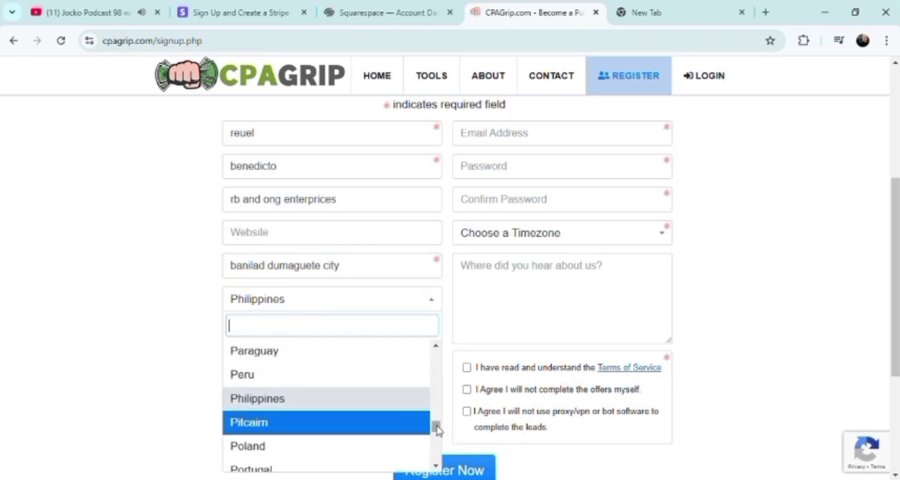
pyautogui.moveTo(436, 428)
pyautogui.mouseDown()
pyautogui.moveTo(437, 411)
pyautogui.moveTo(436, 418)
pyautogui.mouseUp()
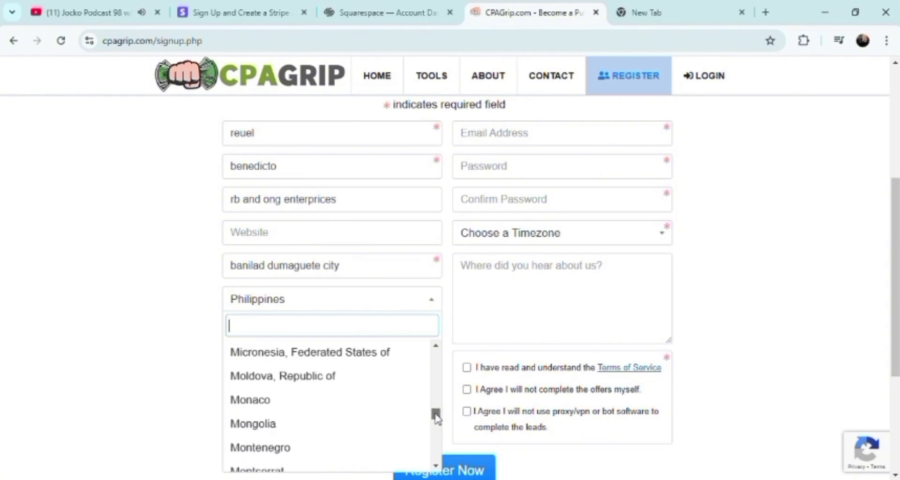
pyautogui.click(158, 369)
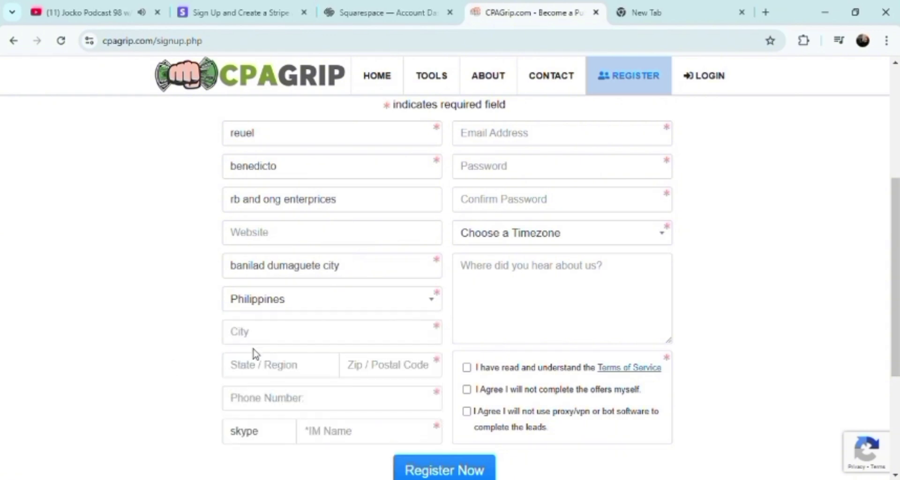
# Enter the city, state/region and postal code, fixing a mistyped postal digit.
pyautogui.click(267, 339)
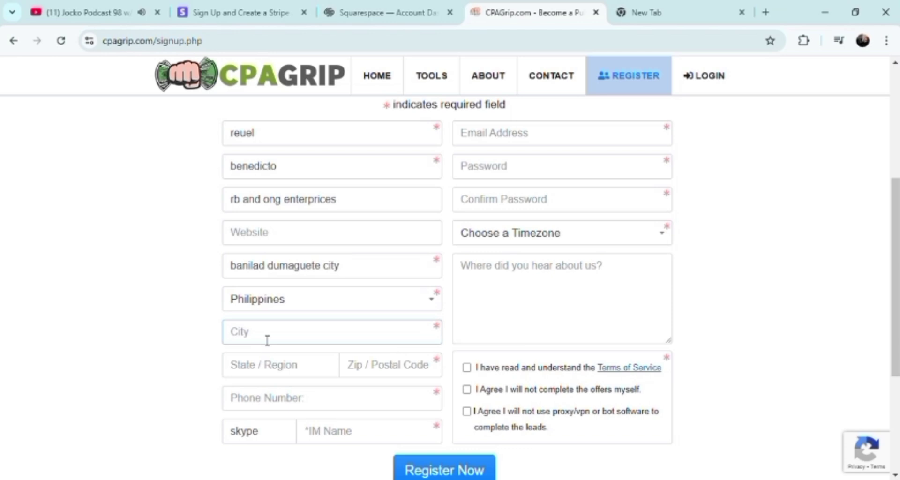
pyautogui.write('dumaguete')
pyautogui.click(269, 369)
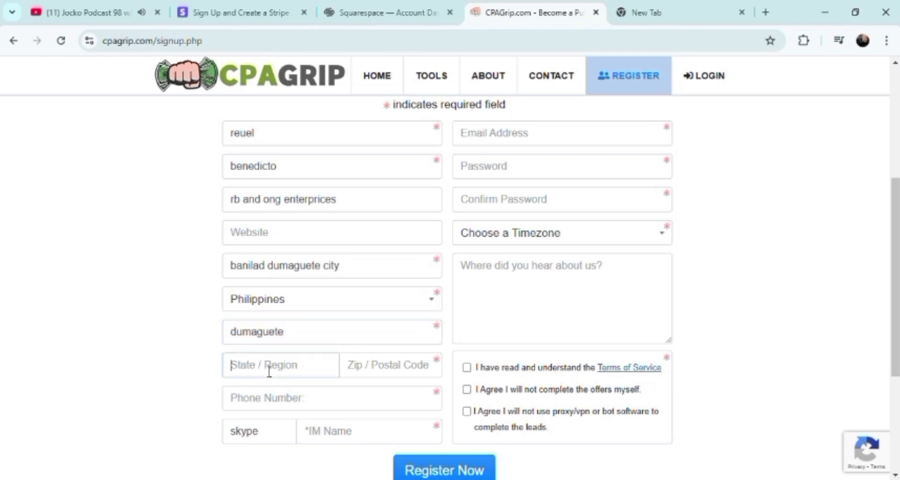
pyautogui.write('negros oriental')
pyautogui.click(385, 369)
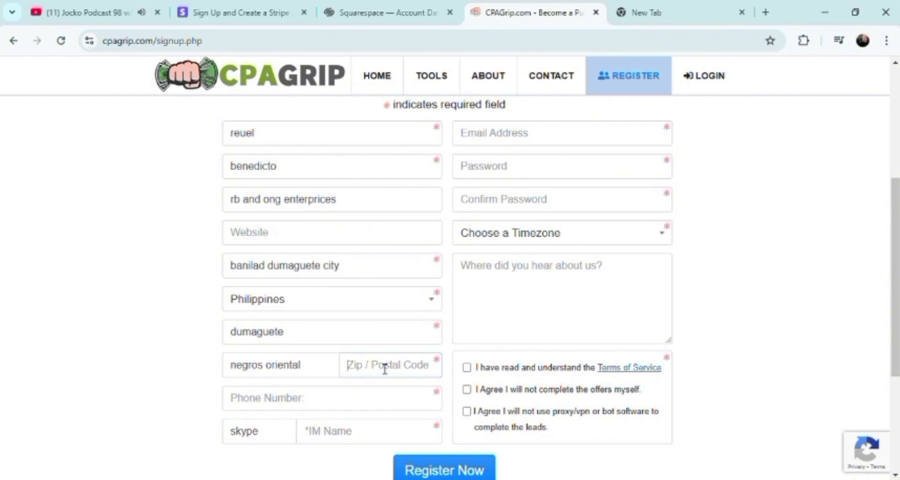
pyautogui.write('5')
pyautogui.press('BackSpace')
pyautogui.write('6200')
# Enter the phone number in the Phone Number field.
pyautogui.click(364, 435)
pyautogui.click(337, 404)
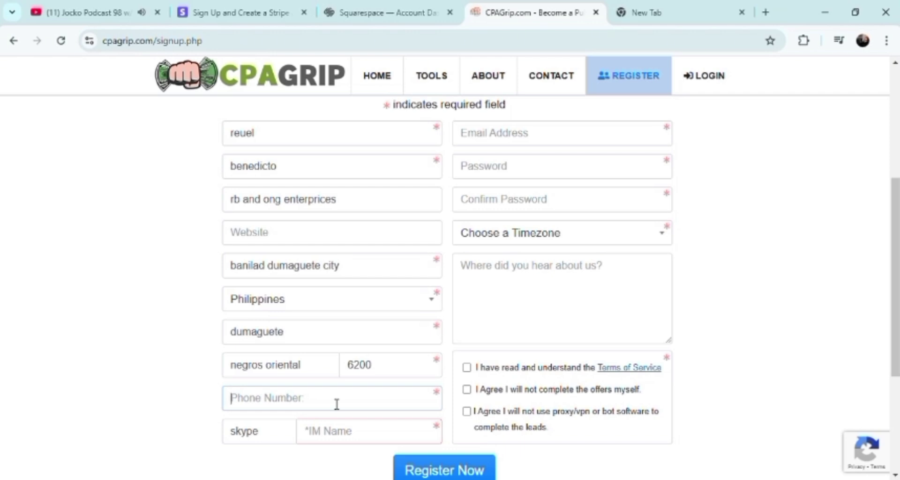
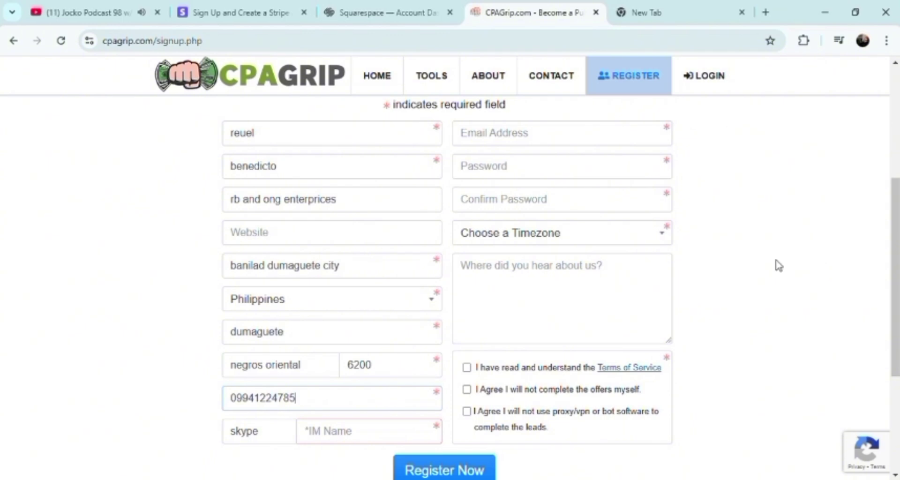
# Type the Skype IM name in the IM Name field, correcting a typo.
pyautogui.moveTo(897, 238); pyautogui.dragTo(897, 301)
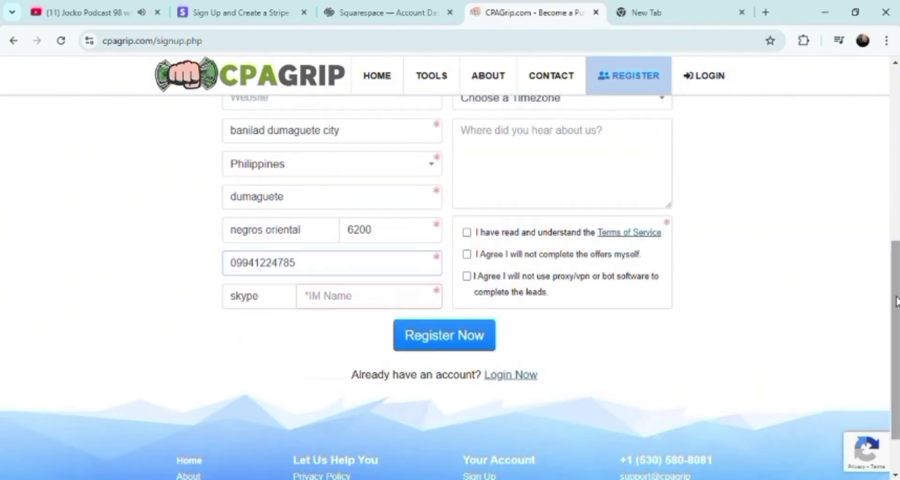
pyautogui.click(331, 299)
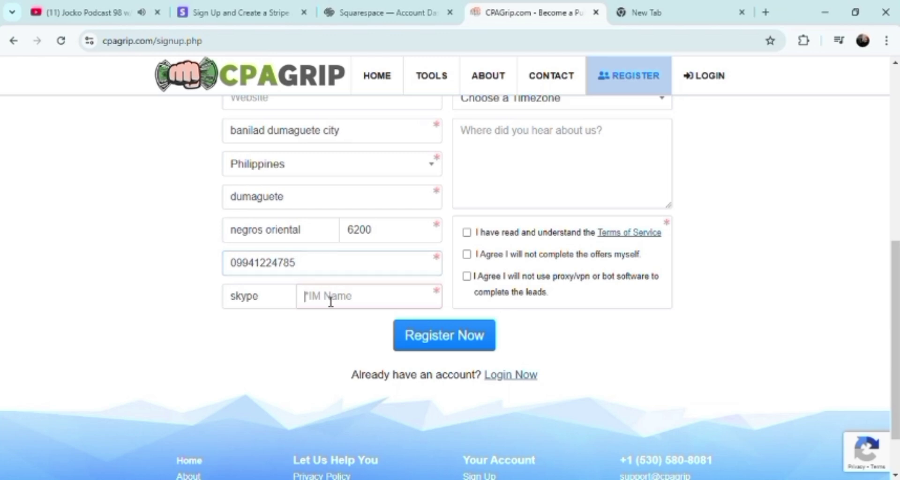
pyautogui.write('reuck')
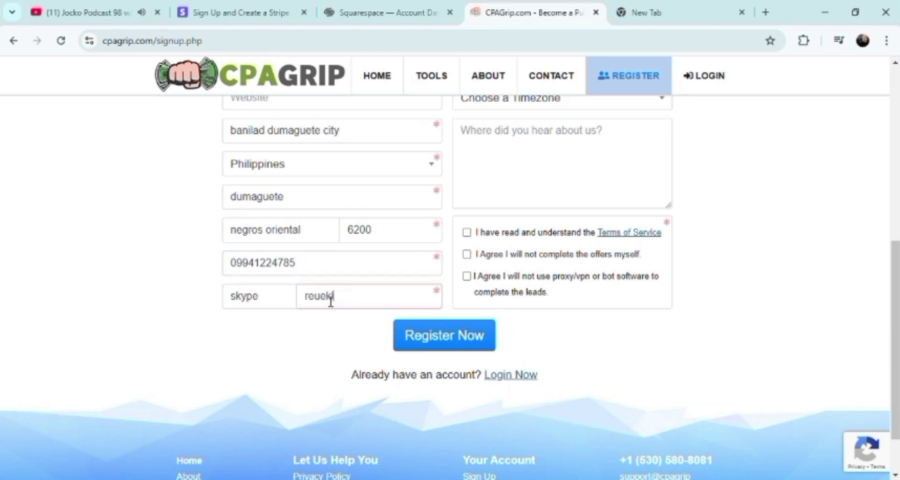
pyautogui.press('BackSpace')
pyautogui.press('BackSpace')
pyautogui.write('el')
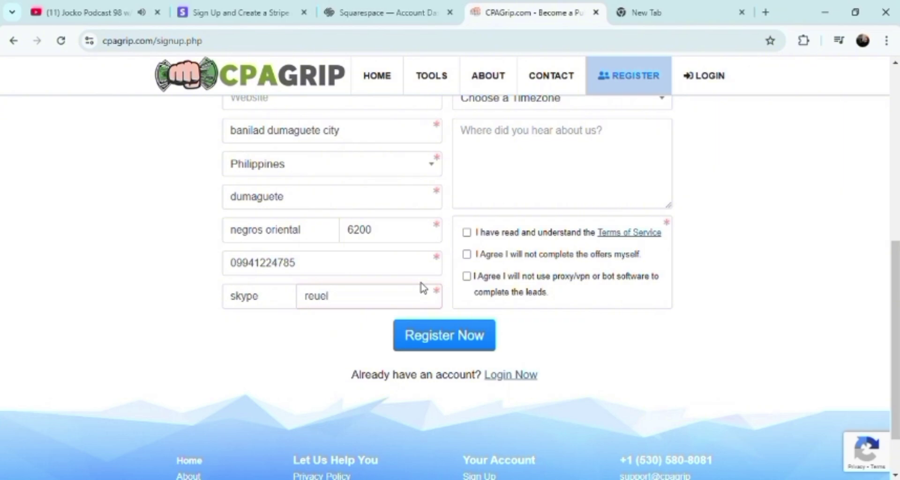
pyautogui.scroll(5, 708, 178)
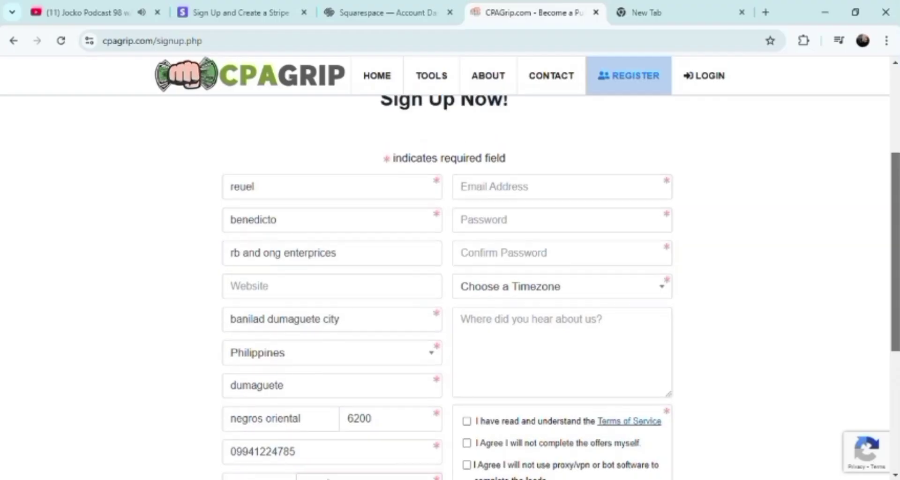
pyautogui.scroll(-1, 560, 287)
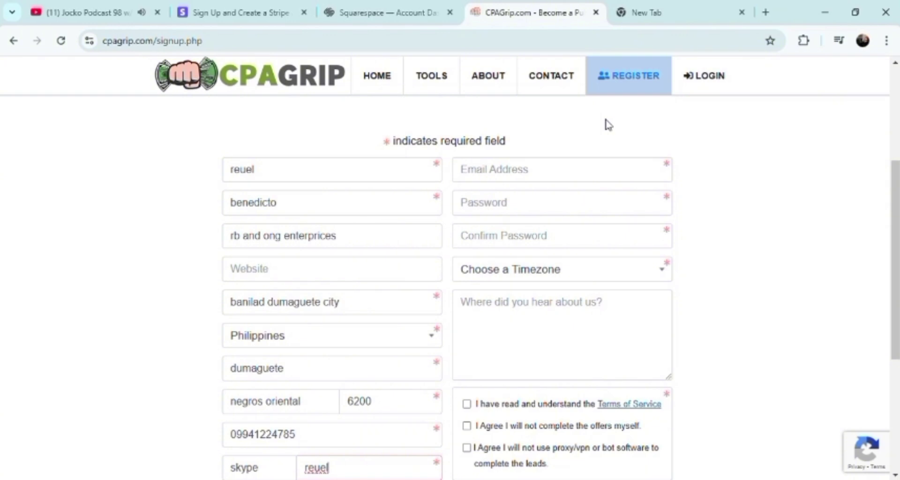
# Enter the e-mail address and type the account password.
pyautogui.click(505, 178)
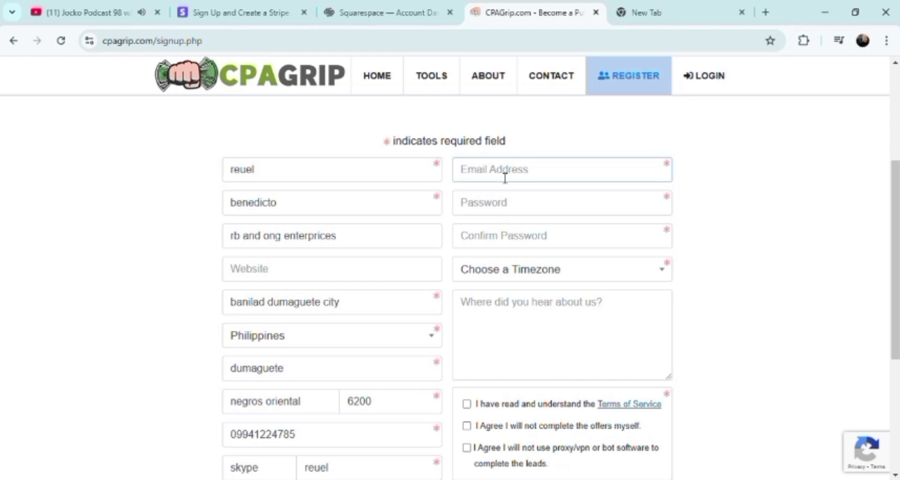
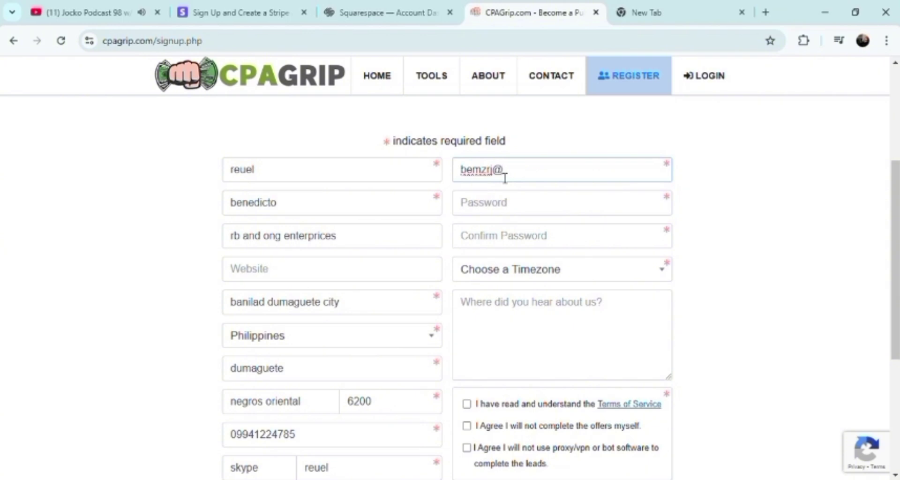
pyautogui.click(540, 213)
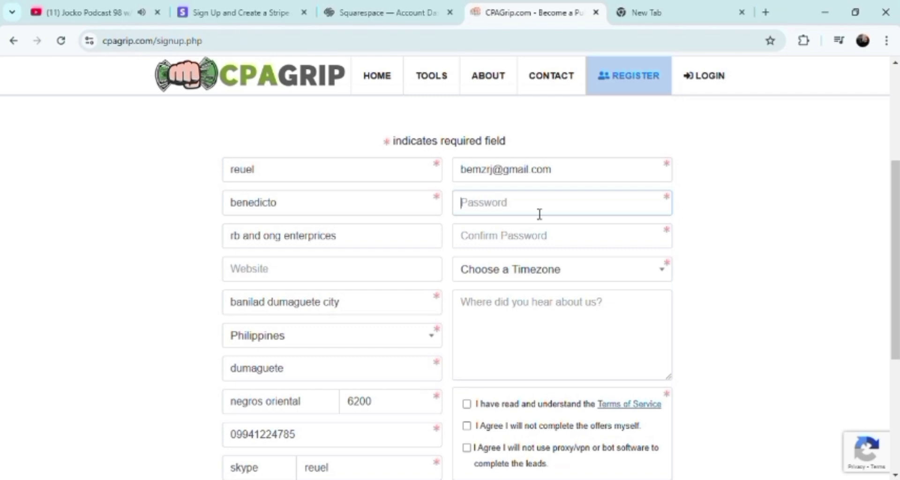
pyautogui.write('***')
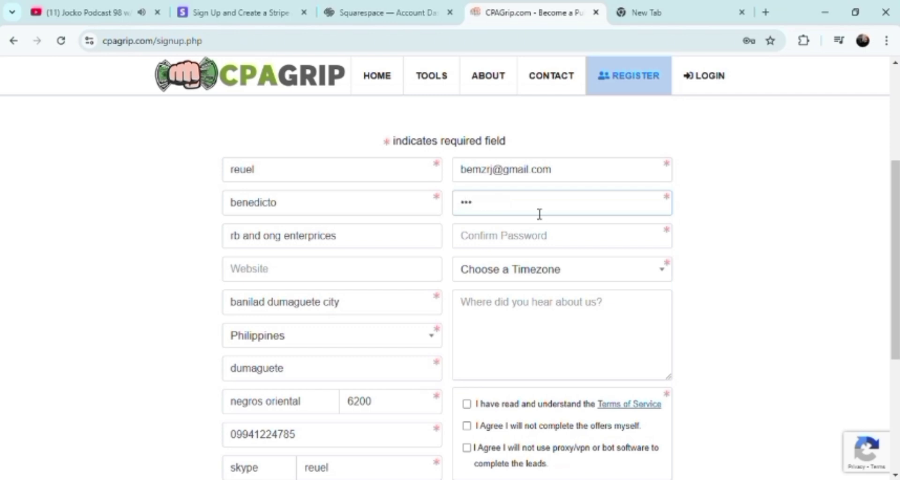
pyautogui.press('BackSpace')
pyautogui.press('BackSpace')
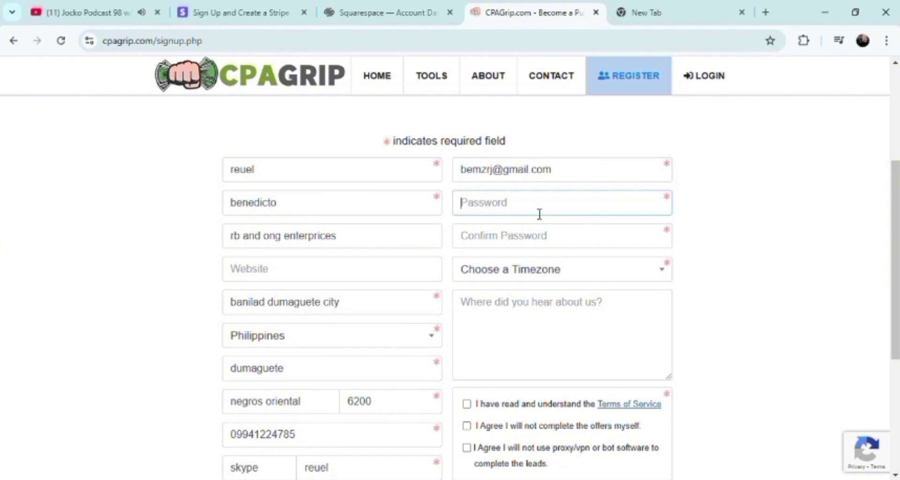
pyautogui.write('*******')
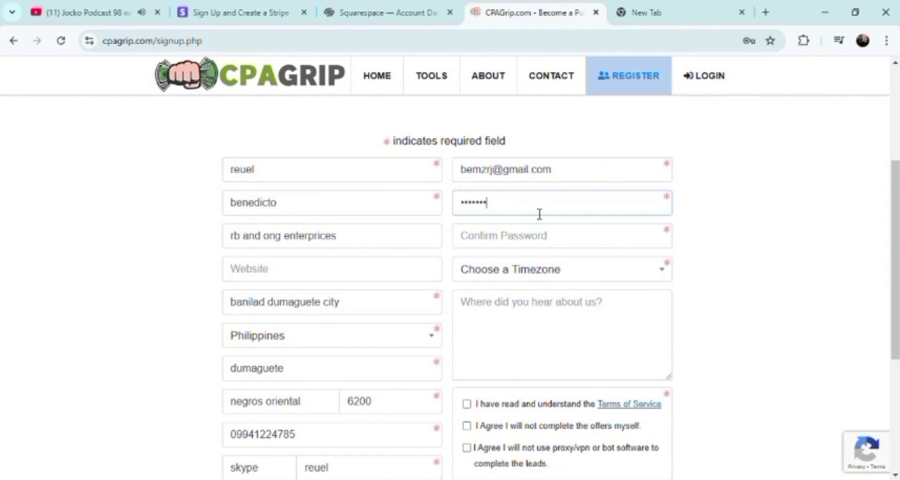
pyautogui.press('BackSpace')
pyautogui.press('BackSpace')
pyautogui.press('BackSpace')
pyautogui.press('BackSpace')
pyautogui.press('BackSpace')
pyautogui.press('BackSpace')
pyautogui.write('*')
pyautogui.press('BackSpace')
pyautogui.press('BackSpace')
pyautogui.press('BackSpace')
pyautogui.press('BackSpace')
pyautogui.press('BackSpace')
pyautogui.press('BackSpace')
pyautogui.press('BackSpace')
pyautogui.press('BackSpace')
pyautogui.press('BackSpace')
pyautogui.press('BackSpace')
pyautogui.press('BackSpace')
pyautogui.press('BackSpace')
pyautogui.press('BackSpace')
pyautogui.write('r')
# Type the password again in the Confirm Password field.
pyautogui.click(523, 238)
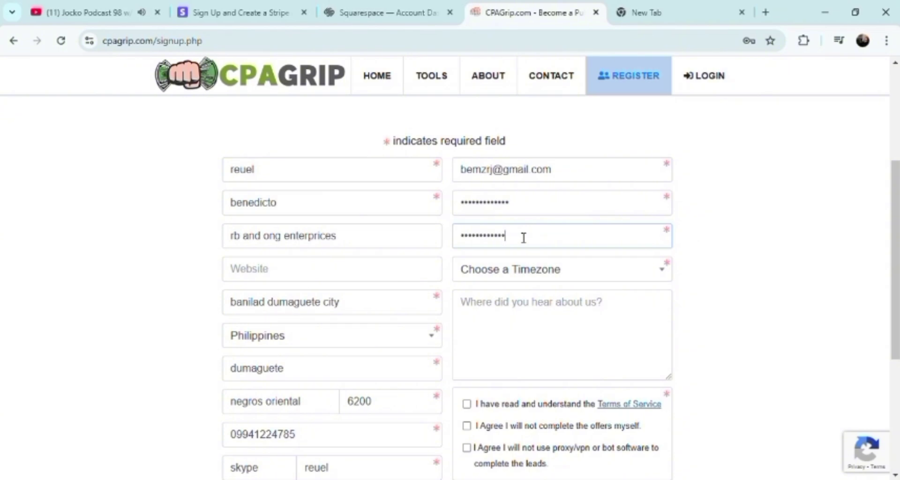
pyautogui.click(487, 313)
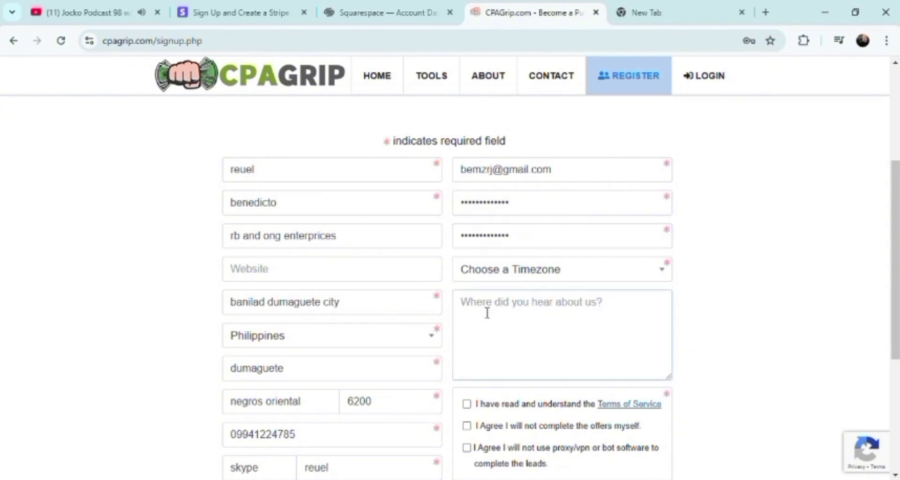
# Write 'ive heard about you guys via facebook' as the referral note and tick the agreement checkboxes.
pyautogui.write('i')
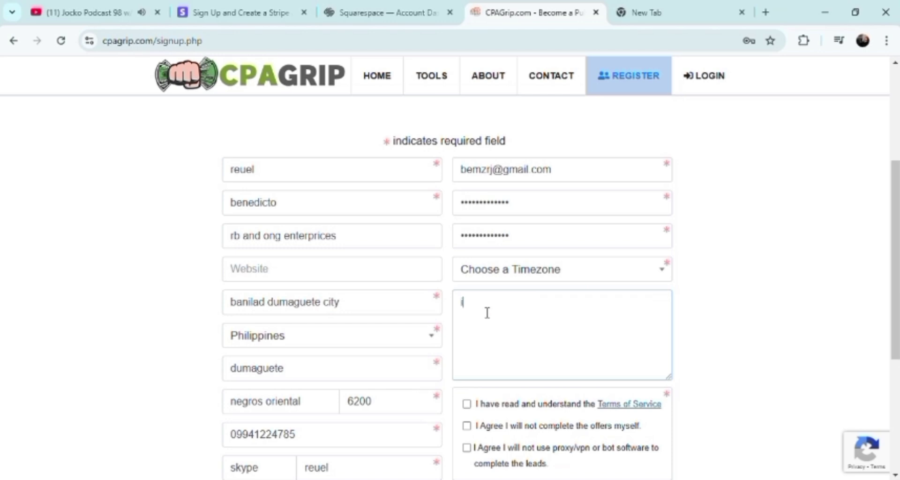
pyautogui.write('ve heard about you guy')
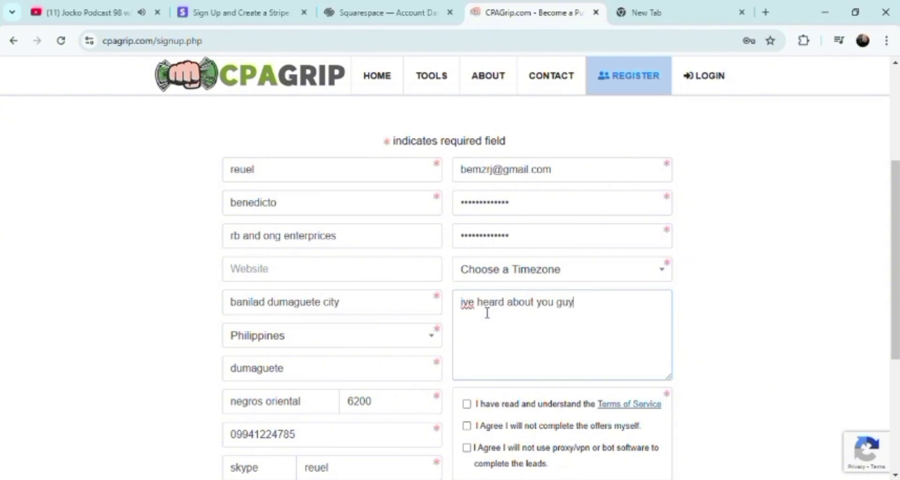
pyautogui.write('s via facebook')
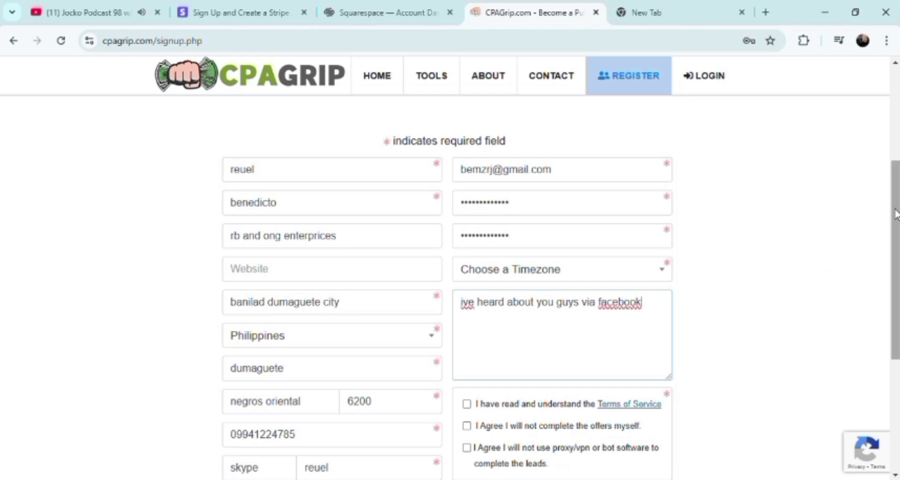
pyautogui.moveTo(895, 213); pyautogui.dragTo(887, 298)
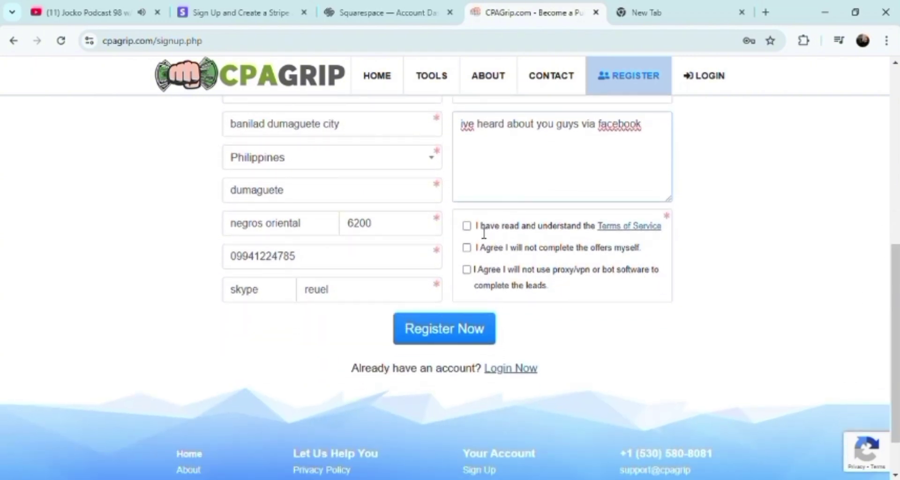
pyautogui.click(466, 226)
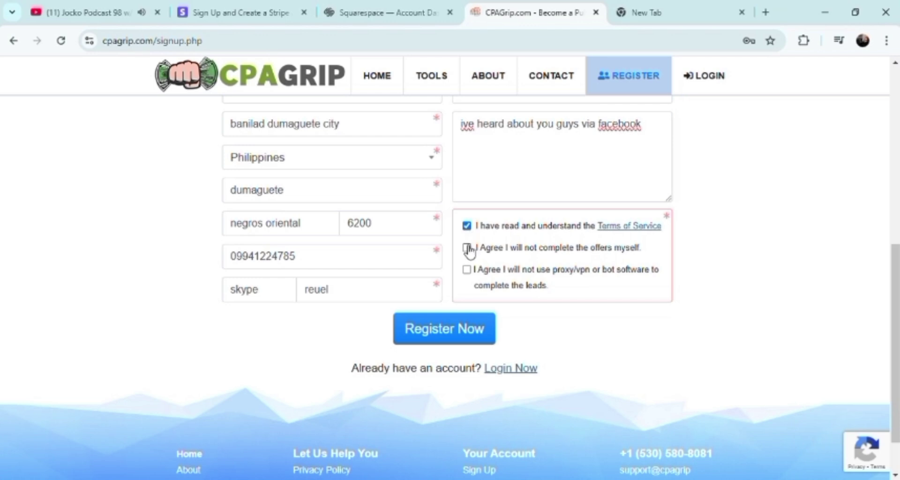
pyautogui.click(474, 273)
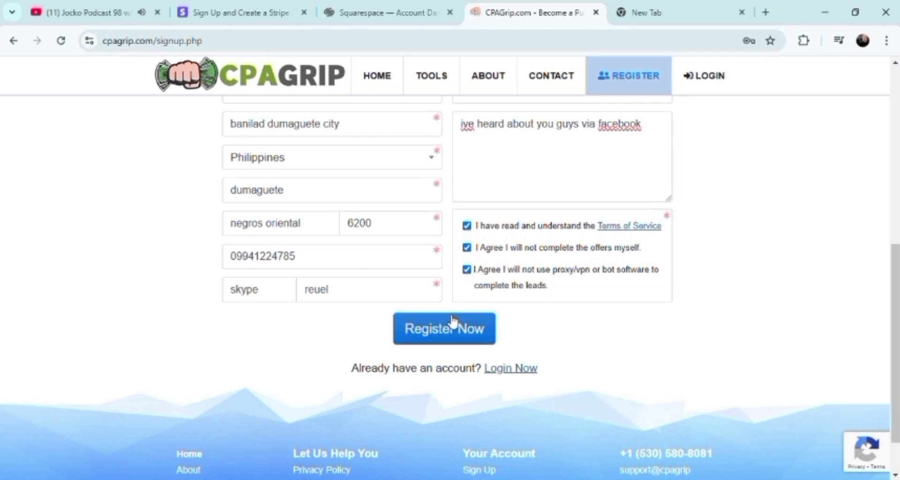
pyautogui.click(471, 340)
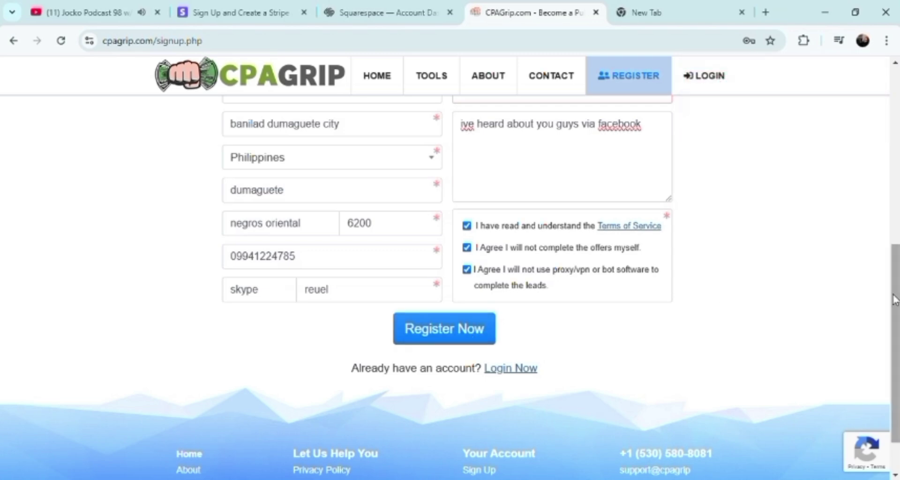
# Choose the (GMT-12:00) International Date Line West timezone and submit the registration.
pyautogui.moveTo(894, 300); pyautogui.dragTo(795, 225)
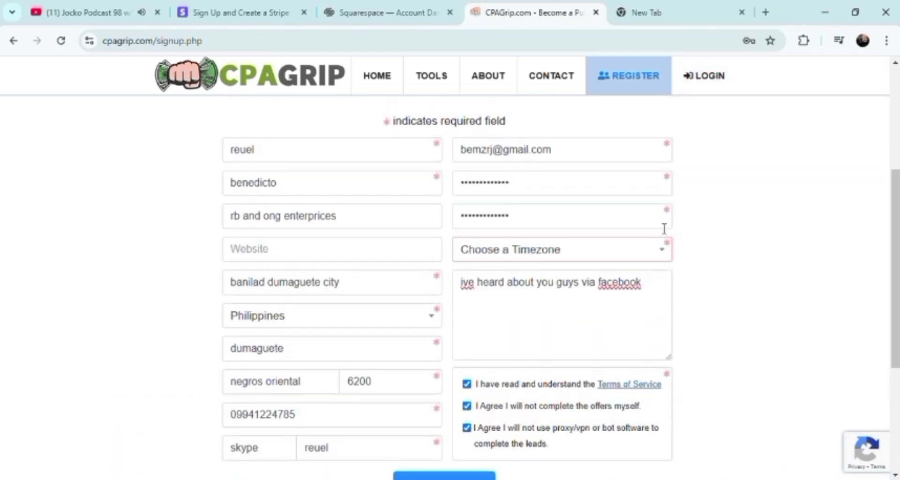
pyautogui.click(658, 254)
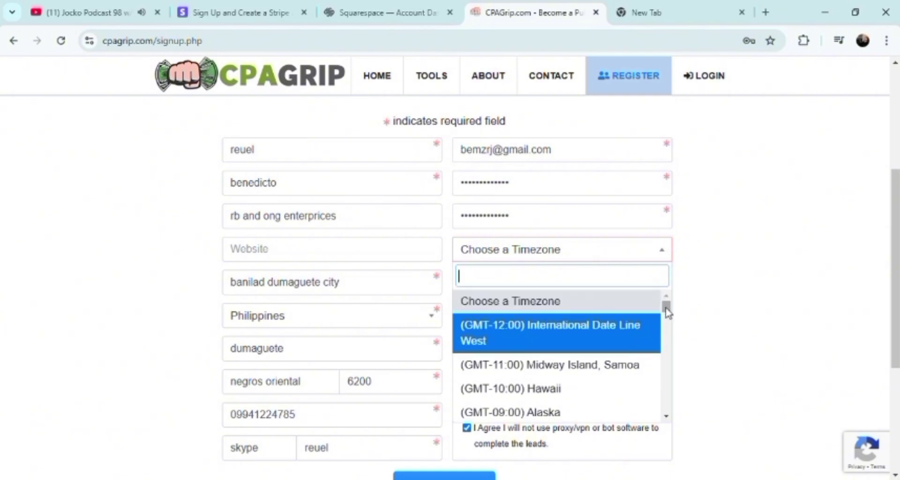
pyautogui.moveTo(665, 307); pyautogui.dragTo(671, 273)
pyautogui.click(595, 338)
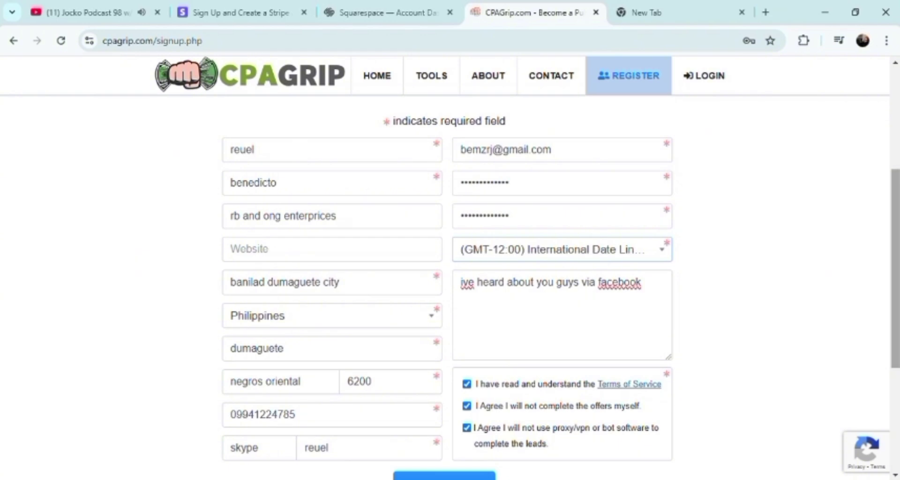
pyautogui.moveTo(895, 264); pyautogui.dragTo(883, 355)
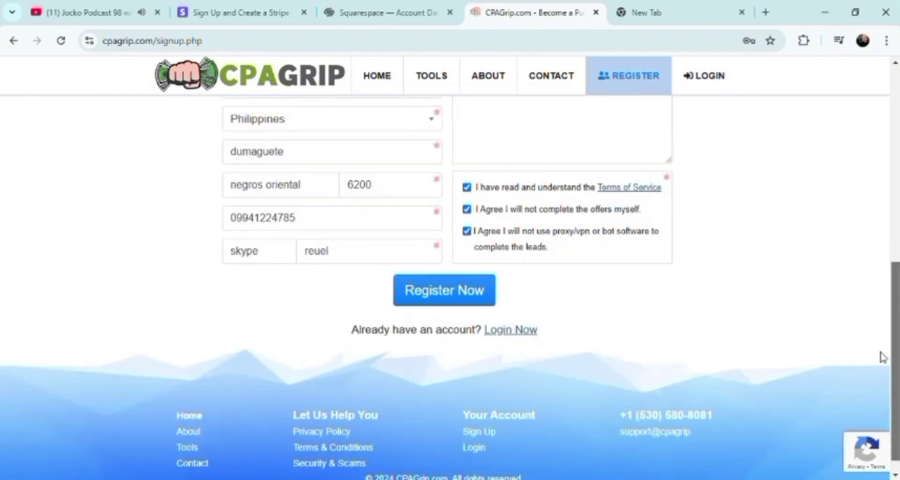
pyautogui.click(449, 291)
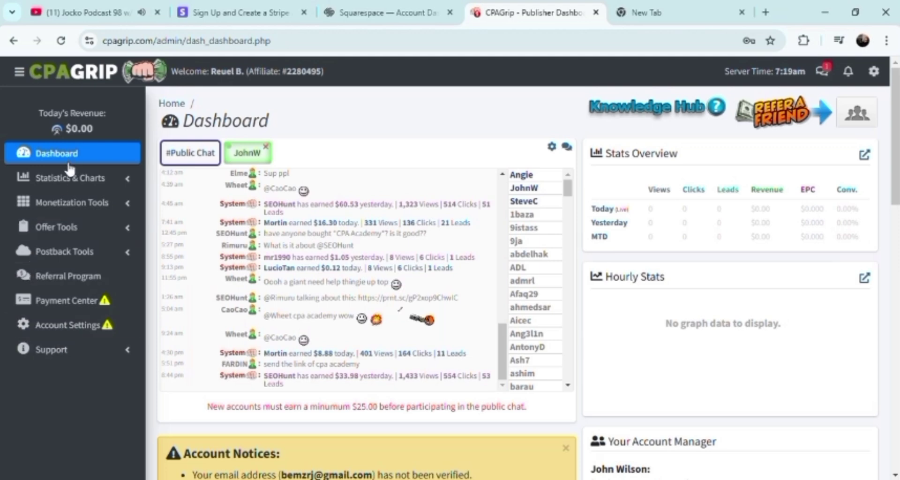
# Browse the Stats Overview Timeframe, Show and Country filters, then view Daily Breakdown.
pyautogui.click(70, 178)
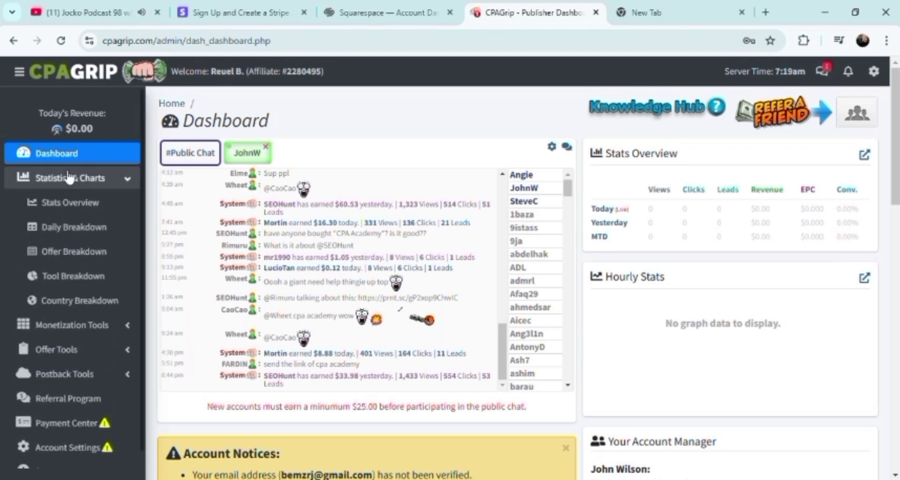
pyautogui.click(62, 209)
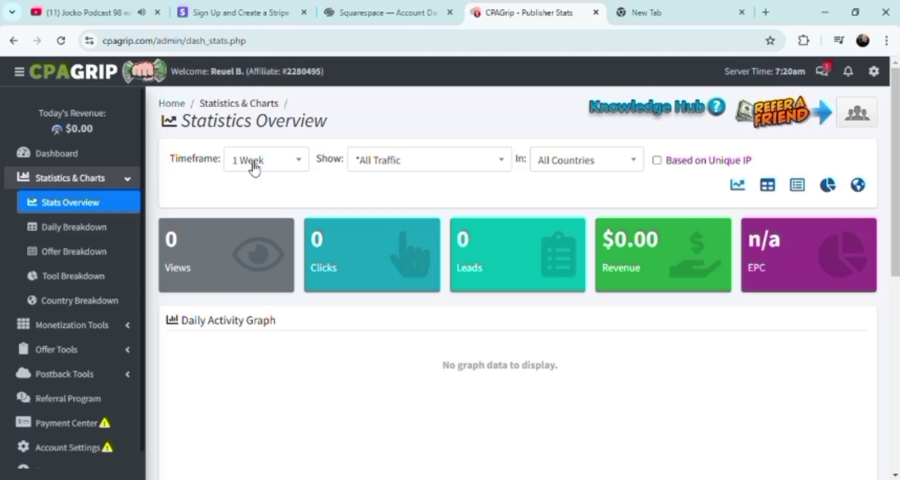
pyautogui.click(297, 164)
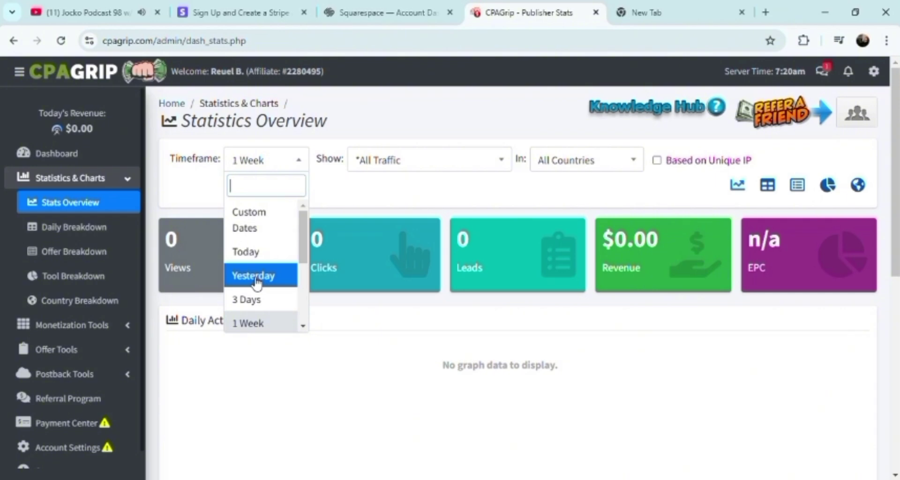
pyautogui.click(462, 164)
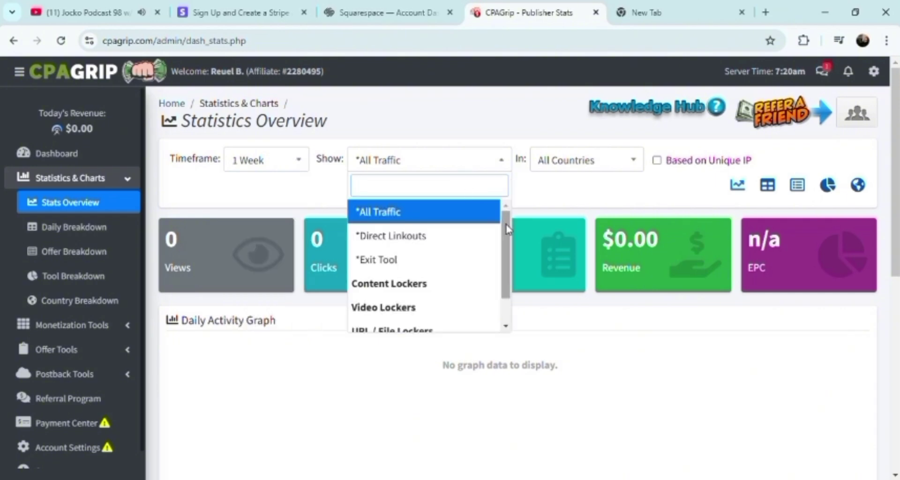
pyautogui.moveTo(506, 228); pyautogui.dragTo(506, 252)
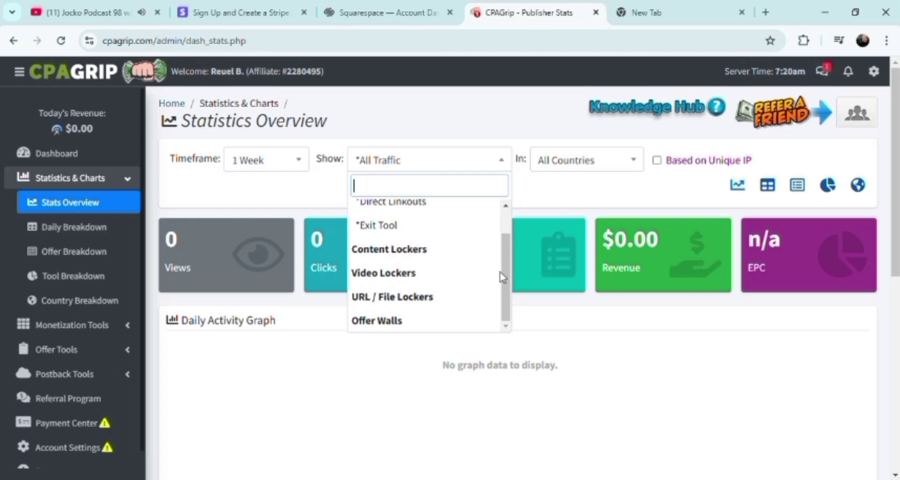
pyautogui.click(626, 162)
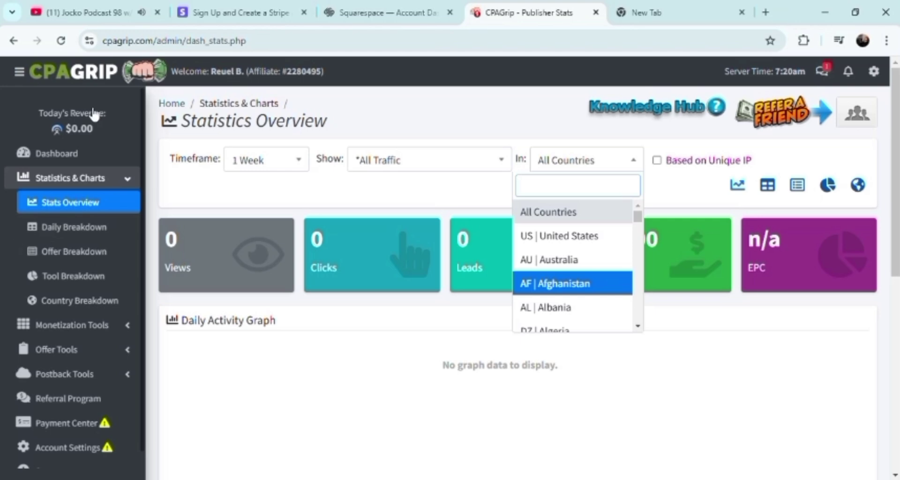
pyautogui.click(65, 230)
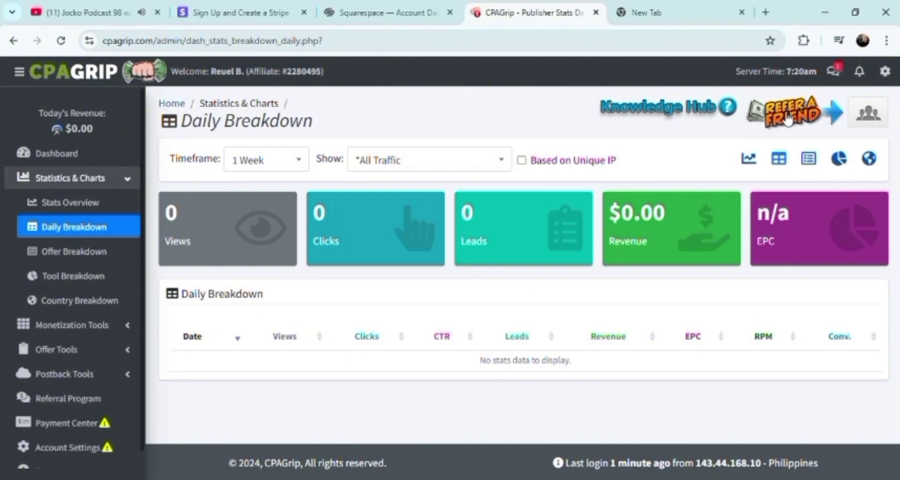
# Check the Refer a Friend page and its referral link, then go to Payment Center.
pyautogui.click(868, 114)
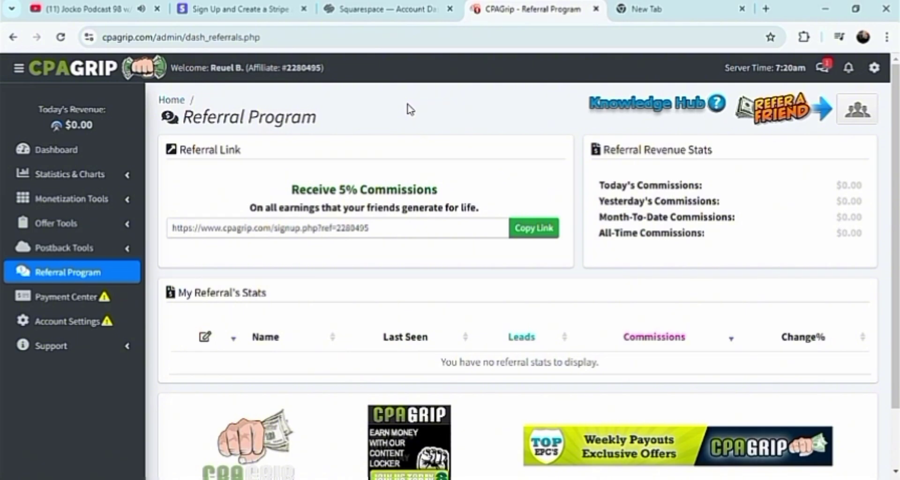
pyautogui.moveTo(389, 236); pyautogui.dragTo(146, 233)
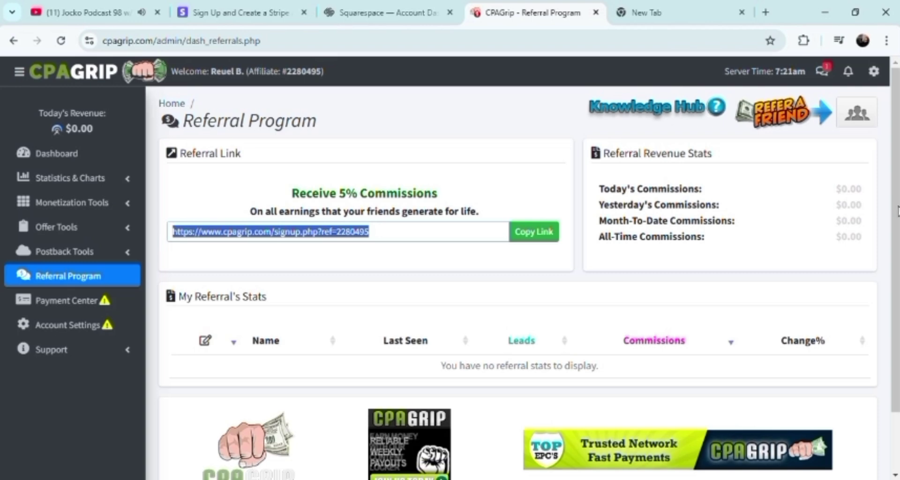
pyautogui.moveTo(893, 171); pyautogui.dragTo(892, 236)
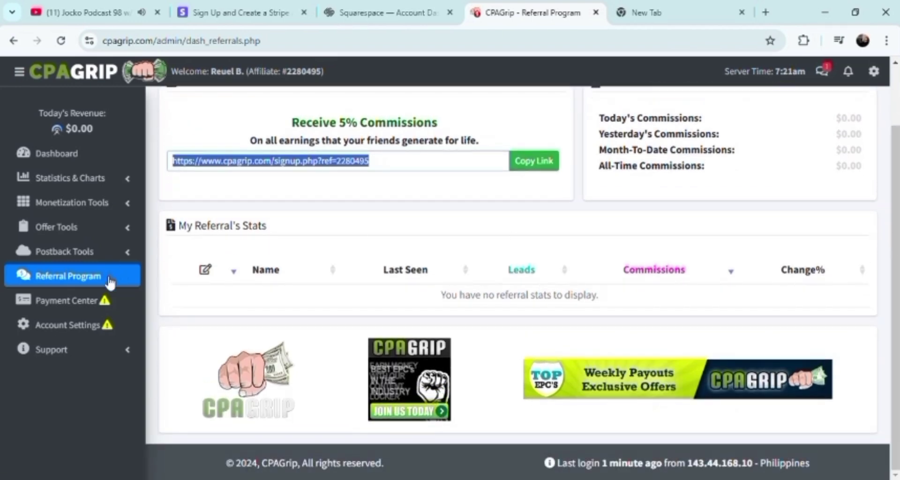
pyautogui.click(85, 301)
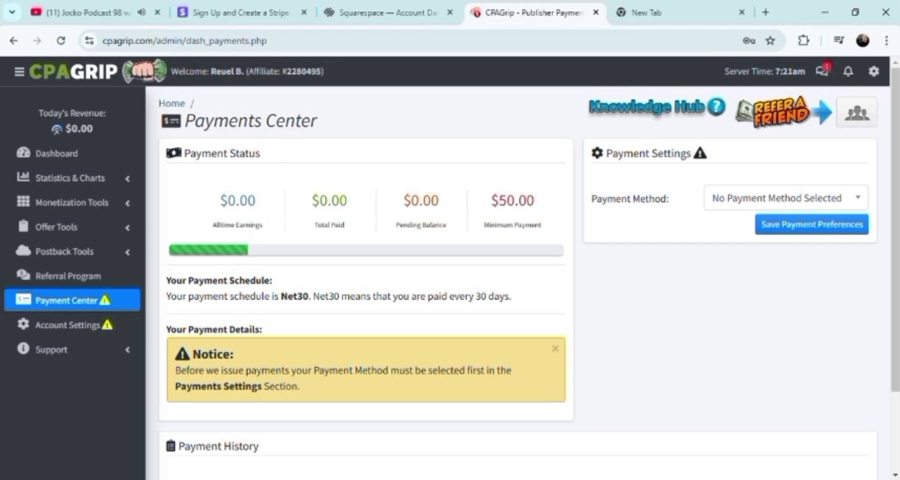
# Set the Payment Method to PayPal and delete the prefilled PayPal email.
pyautogui.click(853, 198)
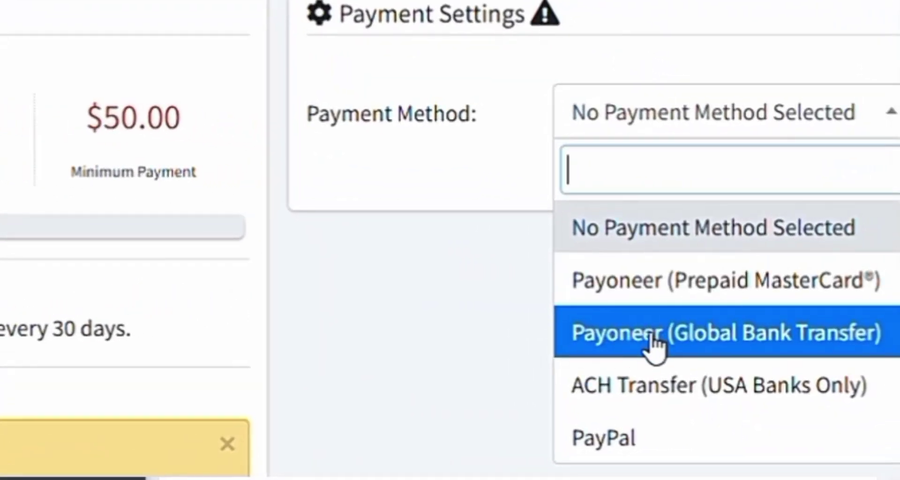
pyautogui.click(637, 449)
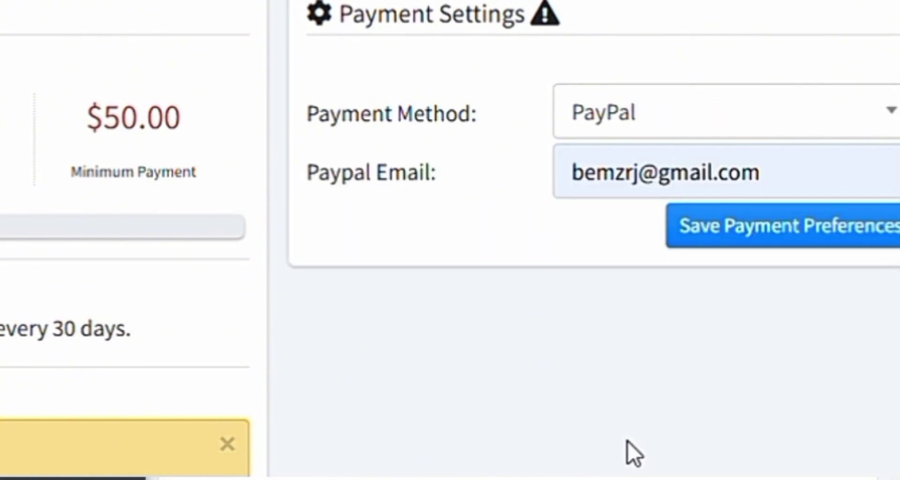
pyautogui.moveTo(865, 172); pyautogui.dragTo(516, 172)
pyautogui.click(800, 182)
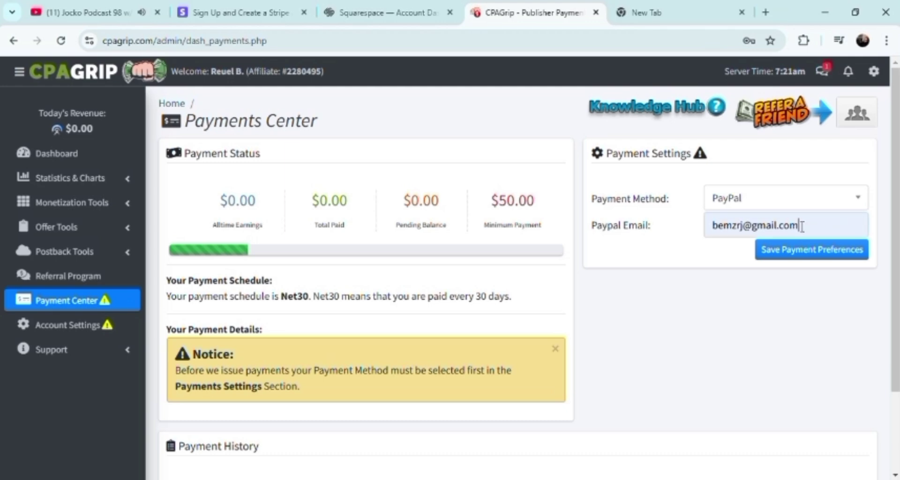
pyautogui.moveTo(801, 226); pyautogui.dragTo(706, 226)
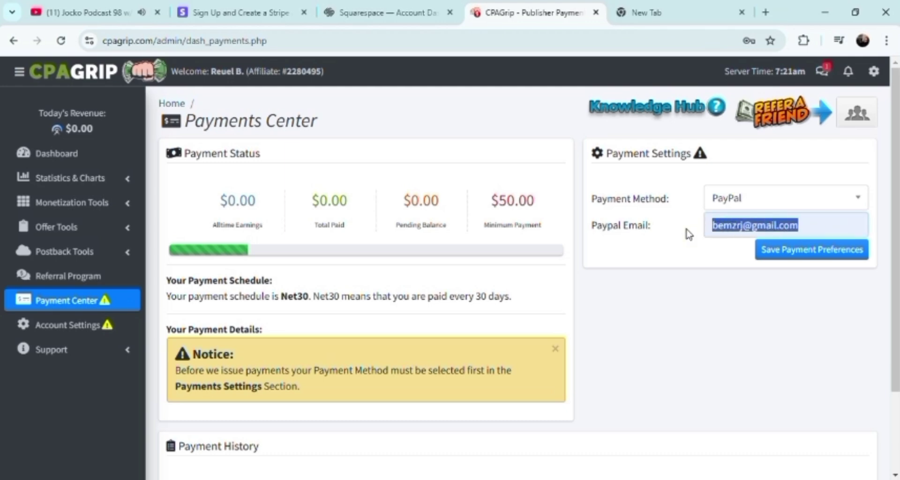
pyautogui.press('BackSpace')
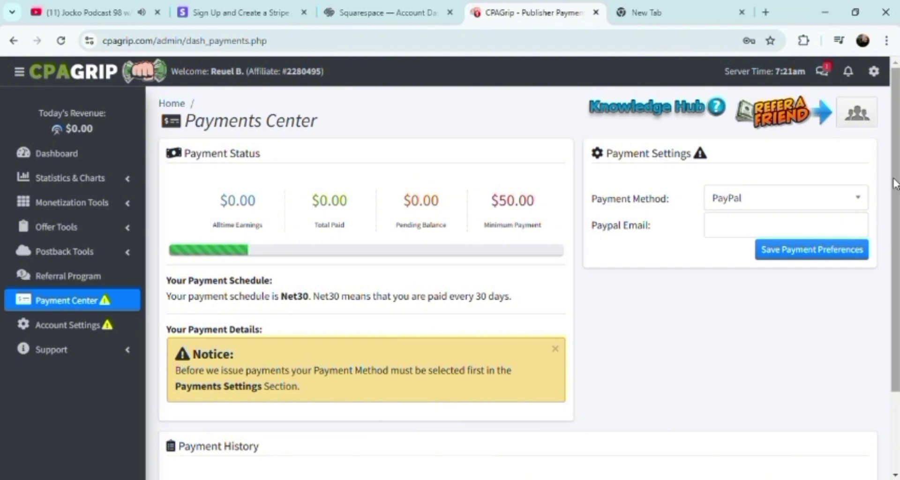
# Close the payment notice and reselect PayPal as the payment method.
pyautogui.moveTo(894, 183); pyautogui.dragTo(894, 266)
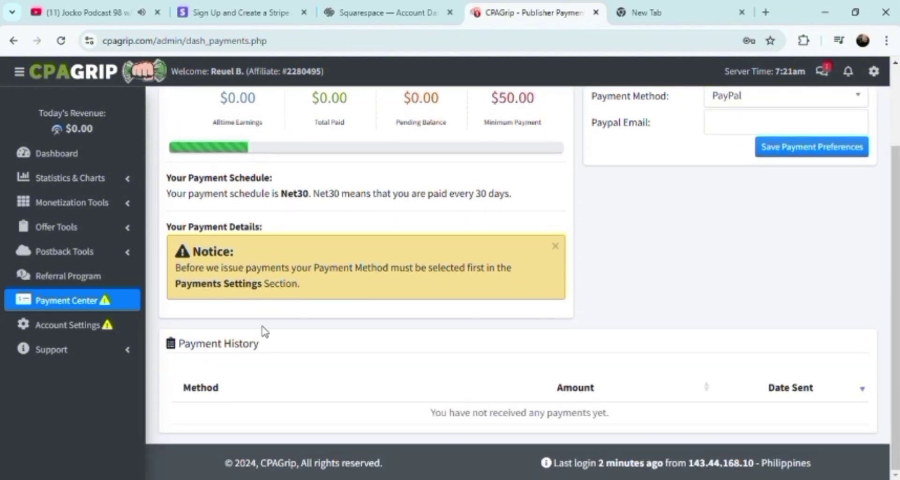
pyautogui.click(556, 247)
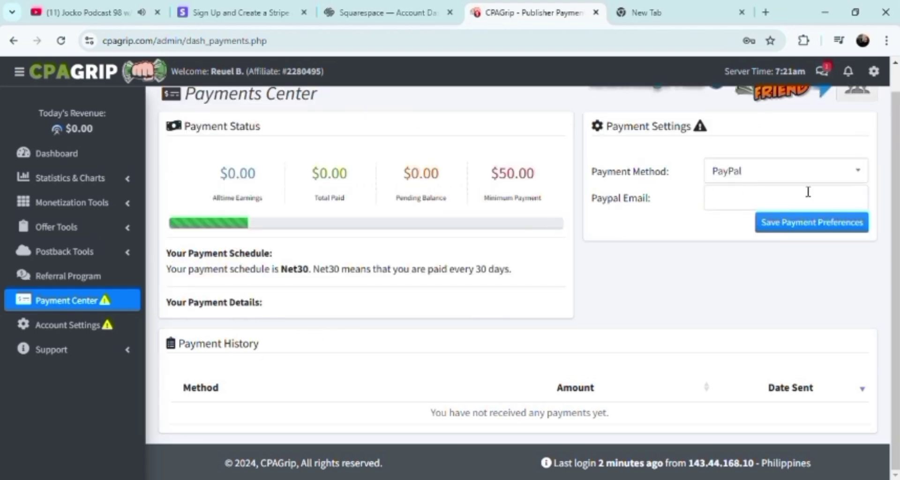
pyautogui.click(863, 175)
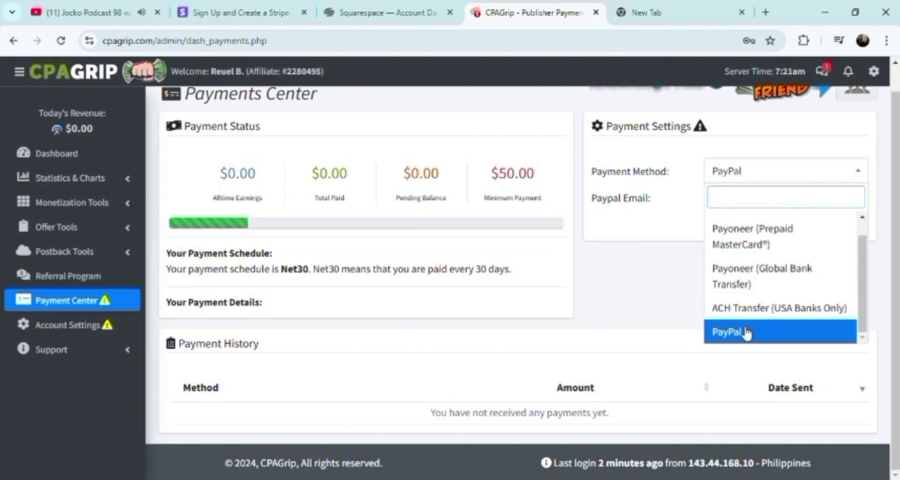
pyautogui.click(632, 311)
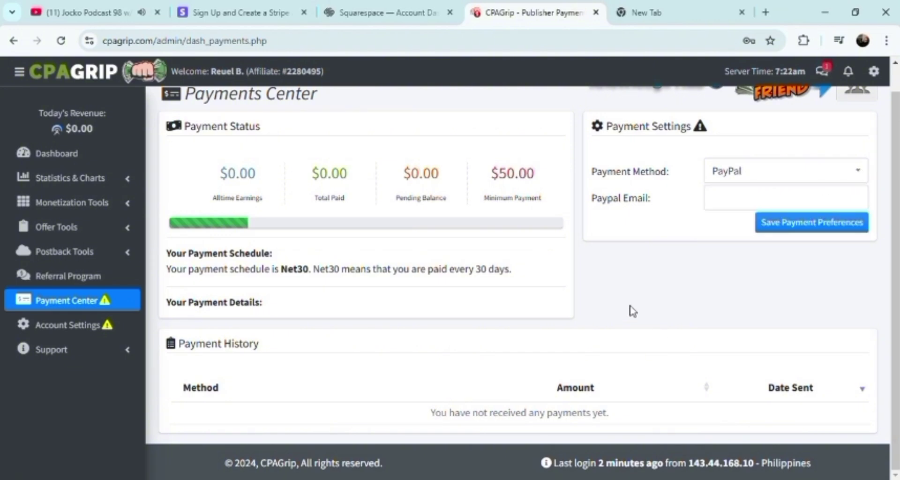